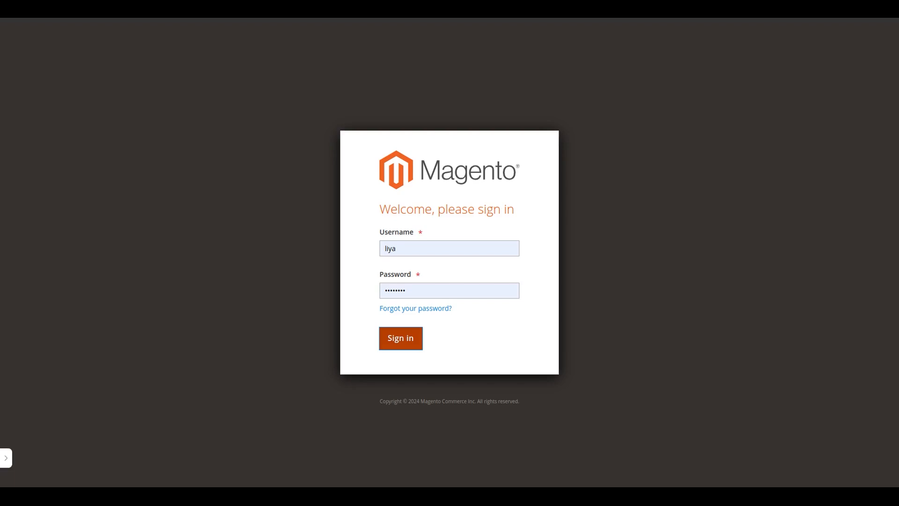
# Sign in to the admin panel and open the Canon EOS 1500D DSLR Camera Body product from the catalog
pyautogui.click(401, 338)
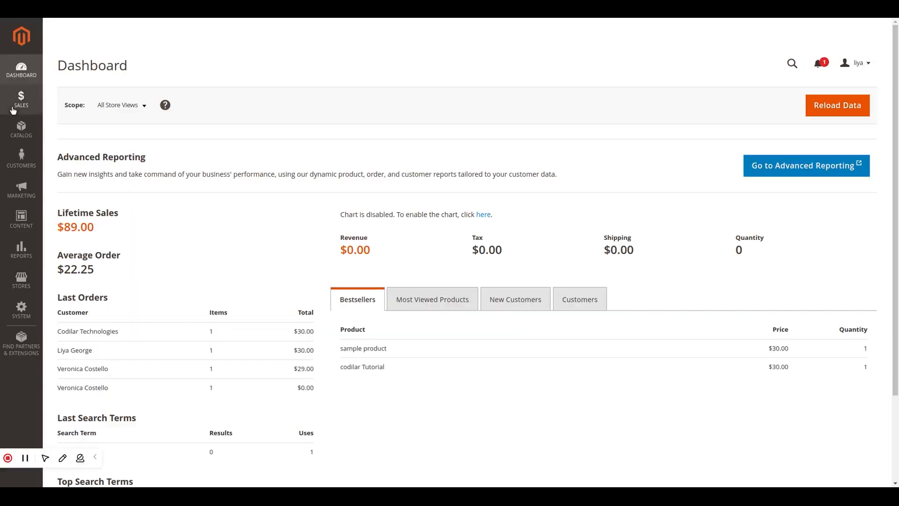
pyautogui.click(21, 129)
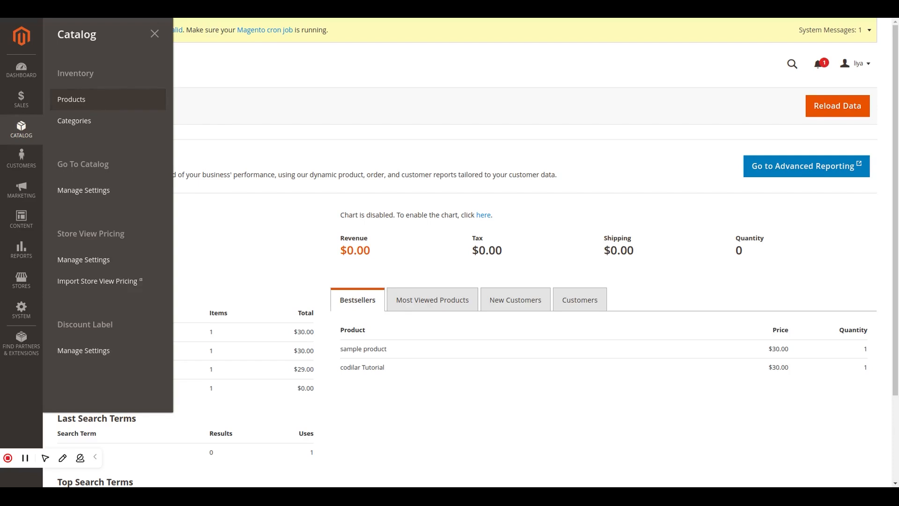
pyautogui.click(71, 99)
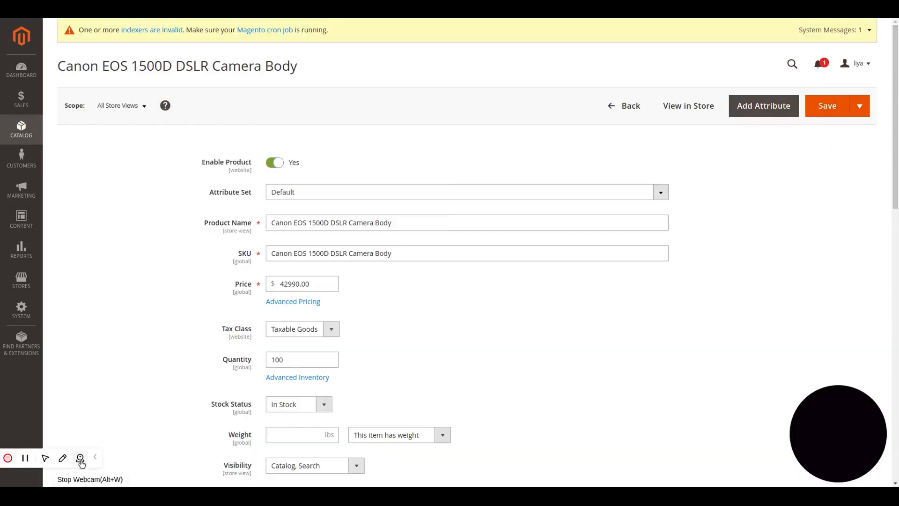
pyautogui.click(81, 459)
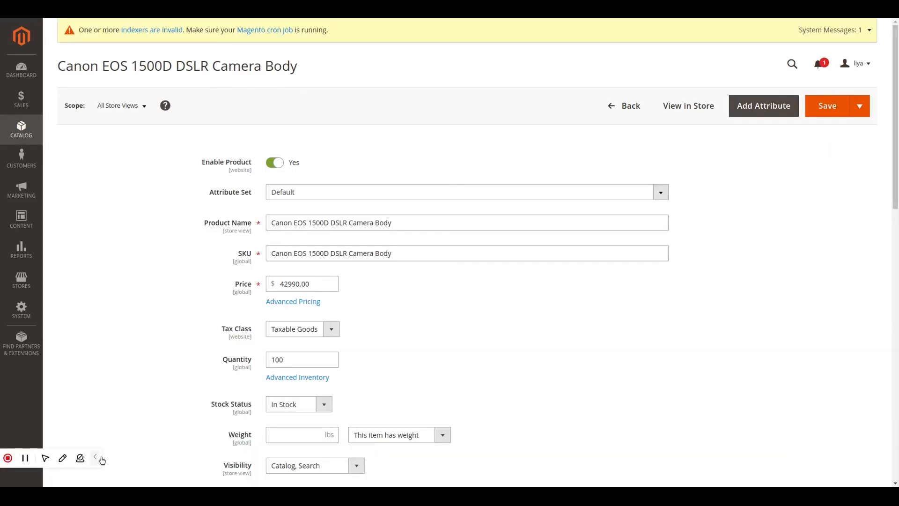
pyautogui.click(95, 457)
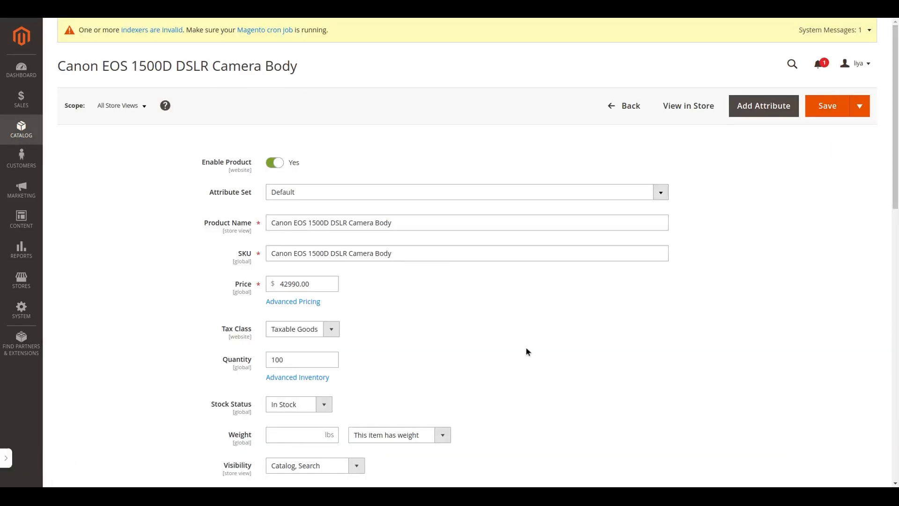
# Expand the Related Products, Up-Sells, and Cross-Sells section and start adding related products
pyautogui.scroll(-5, 526, 351)
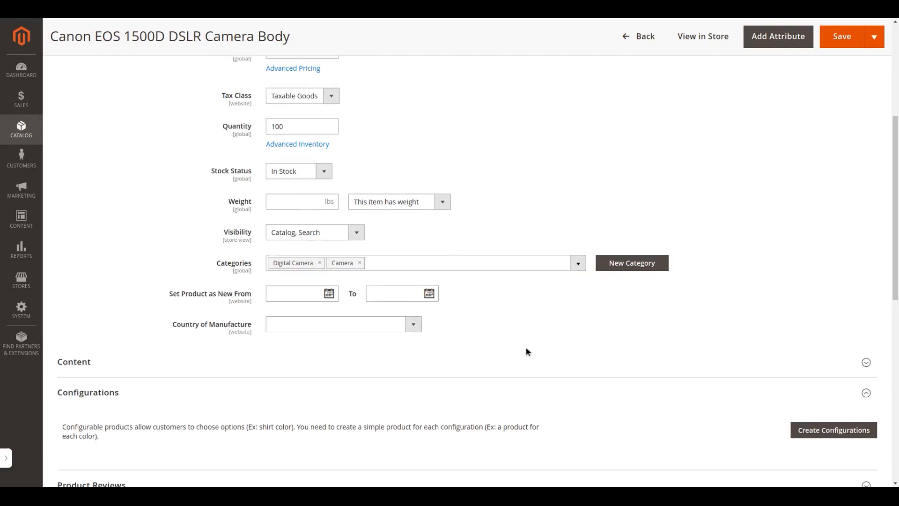
pyautogui.scroll(-6, 527, 351)
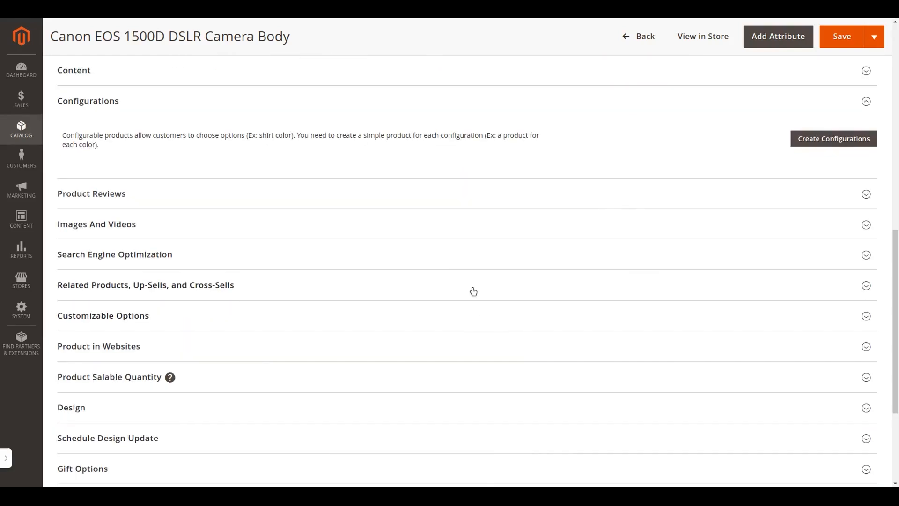
pyautogui.click(473, 291)
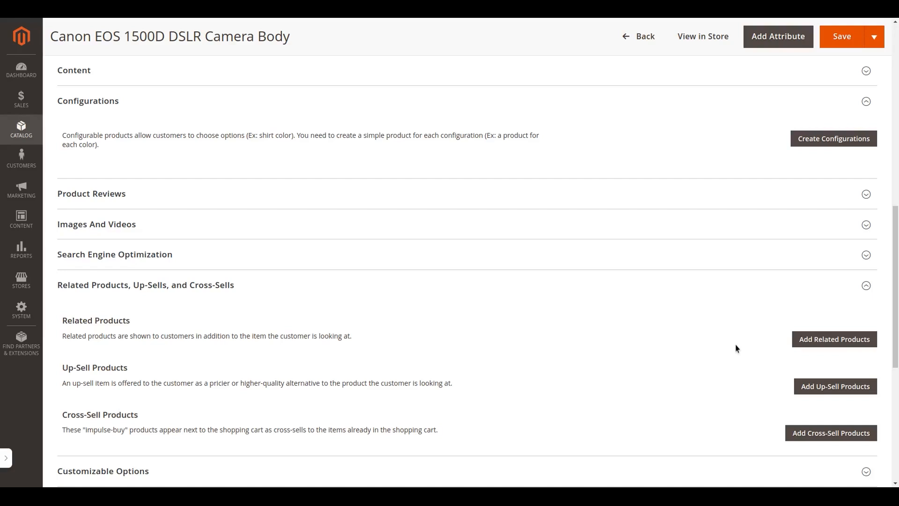
pyautogui.click(869, 338)
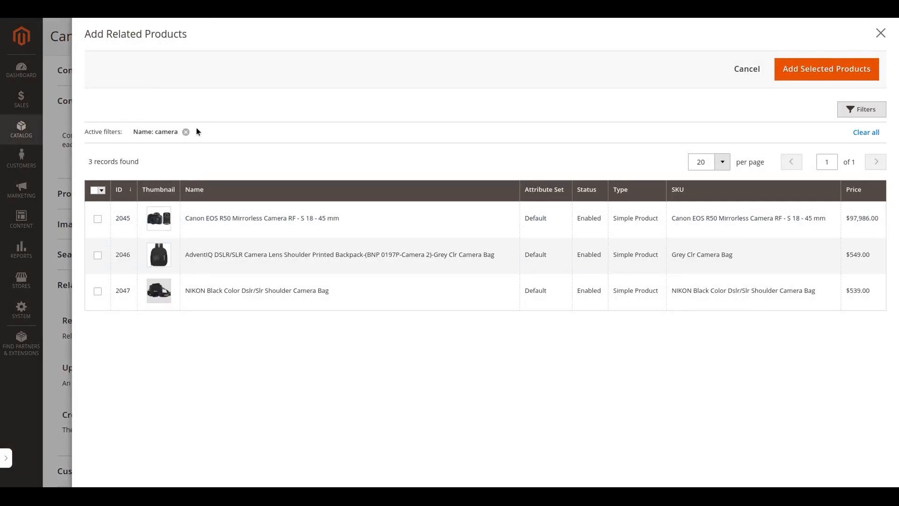
# Clear the existing filter, filter the products by the name "camera", and select the AdventIQ backpack and NIKON shoulder camera bag
pyautogui.click(186, 132)
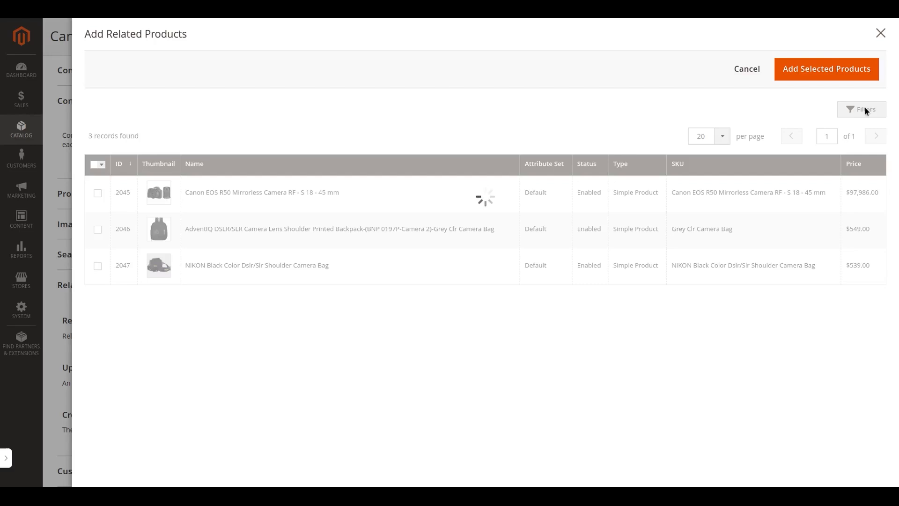
pyautogui.click(865, 111)
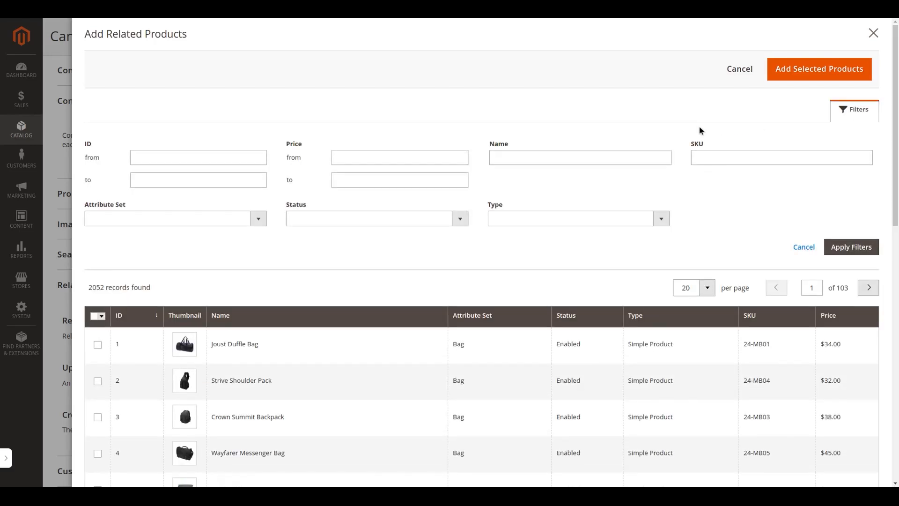
pyautogui.click(602, 159)
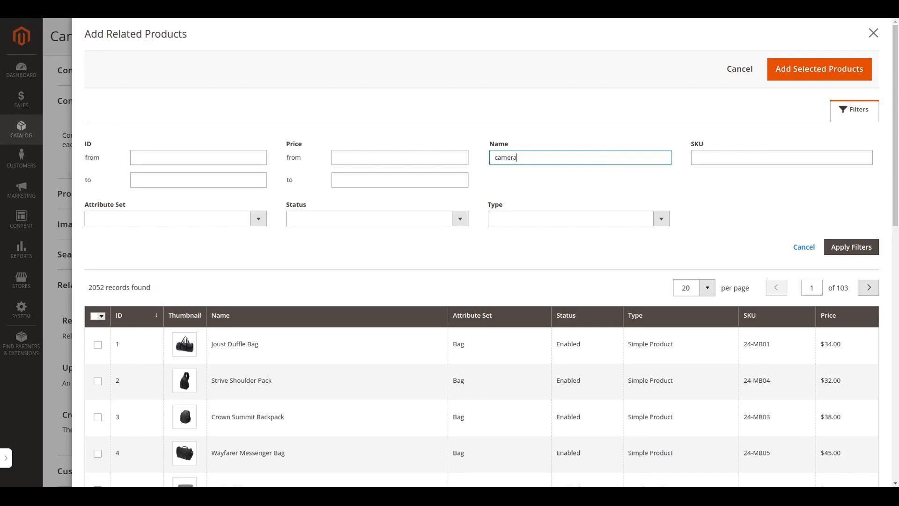
pyautogui.click(854, 241)
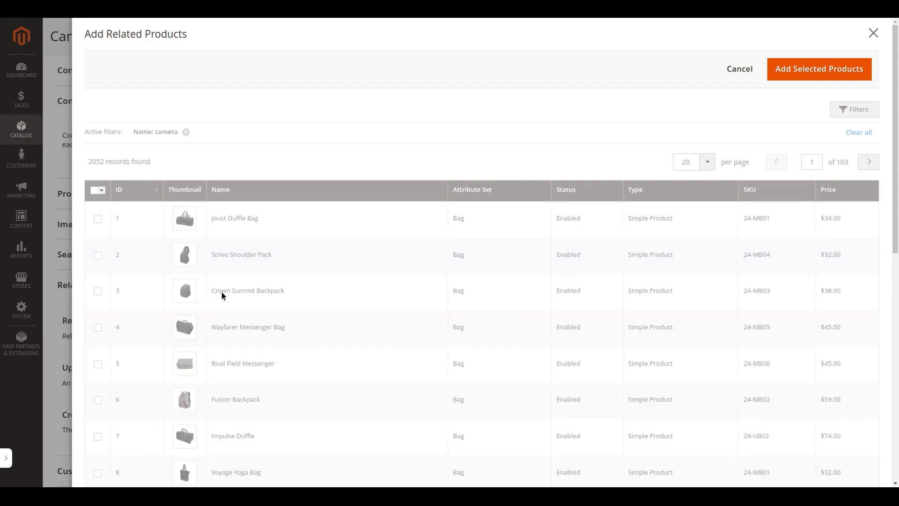
pyautogui.click(101, 289)
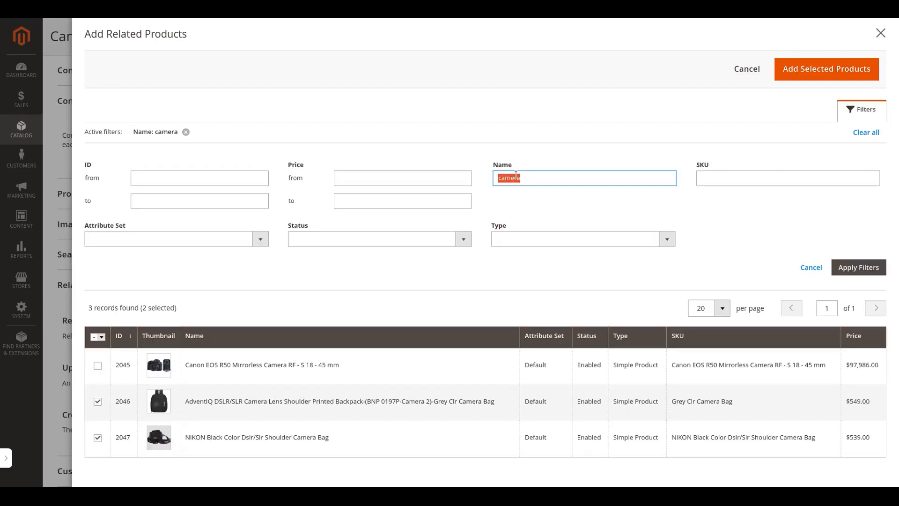
# Filter the products by the name "memory" and select the SanDisk Extreme 256 GB and SanDisk Ultra 128 GB memory cards
pyautogui.write('memory')
pyautogui.click(856, 265)
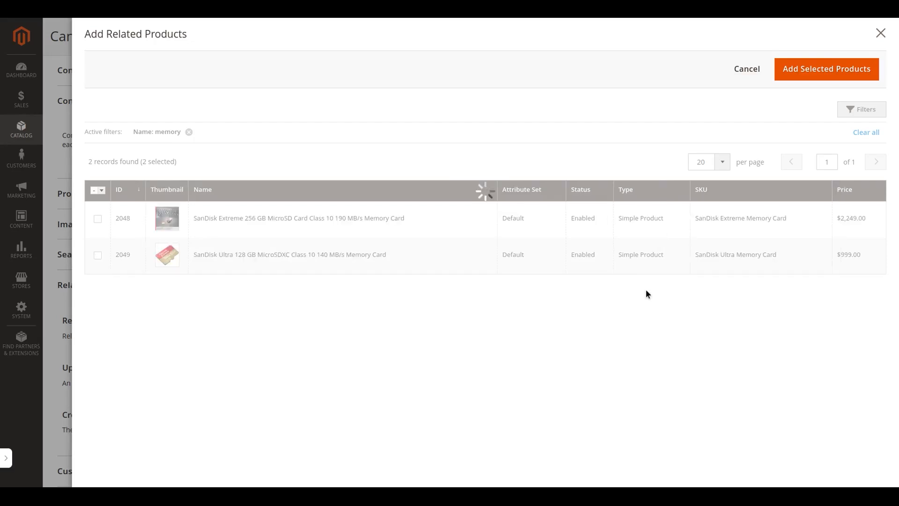
pyautogui.click(97, 255)
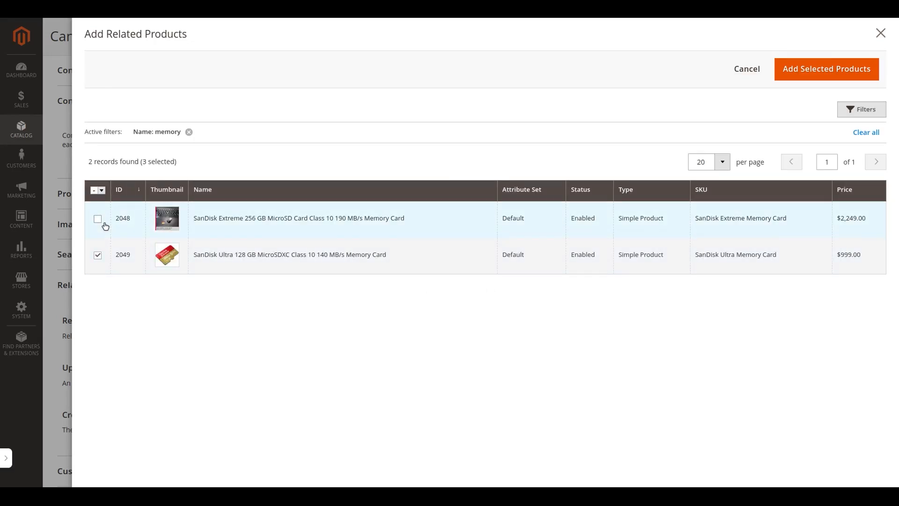
# Add the selected bags and memory cards as related products, review the list, and save the product
pyautogui.click(823, 76)
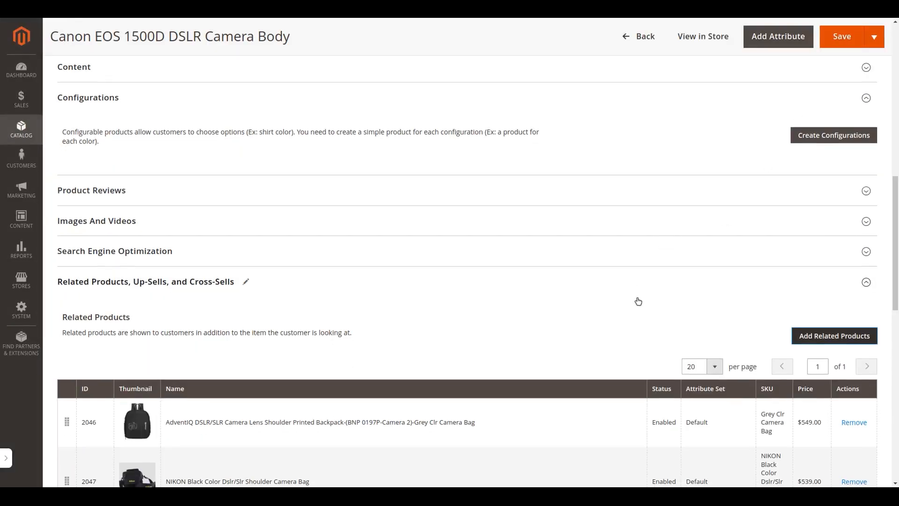
pyautogui.scroll(-4, 637, 295)
pyautogui.scroll(-1, 636, 293)
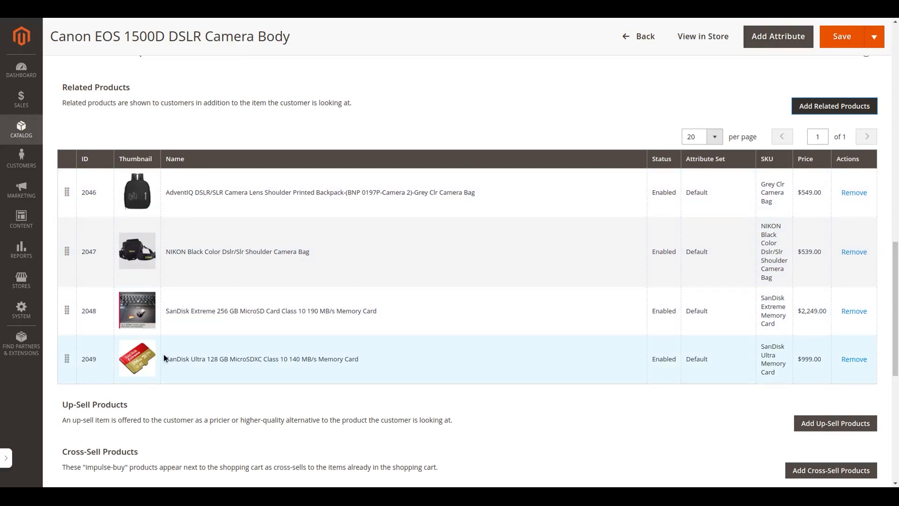
pyautogui.click(849, 34)
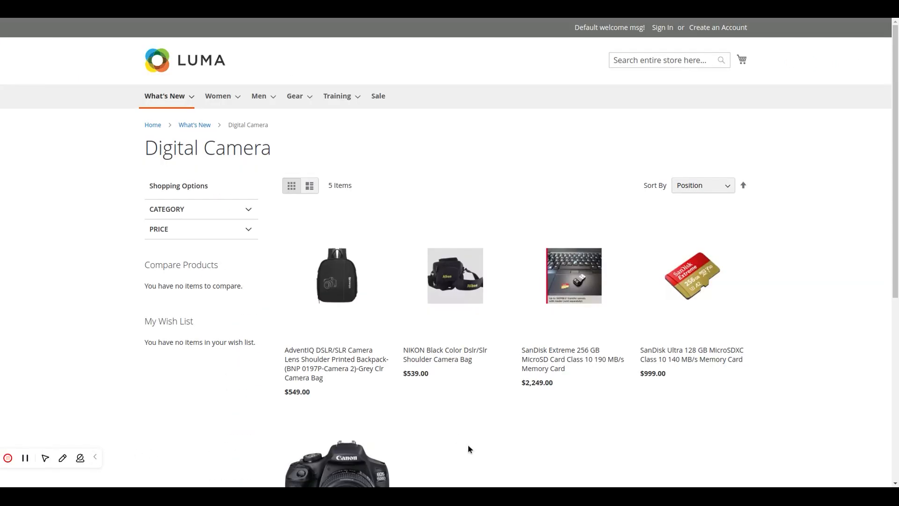
# Open the Canon EOS 1500D DSLR Camera Body page in the storefront and check its related products
pyautogui.scroll(-3, 468, 444)
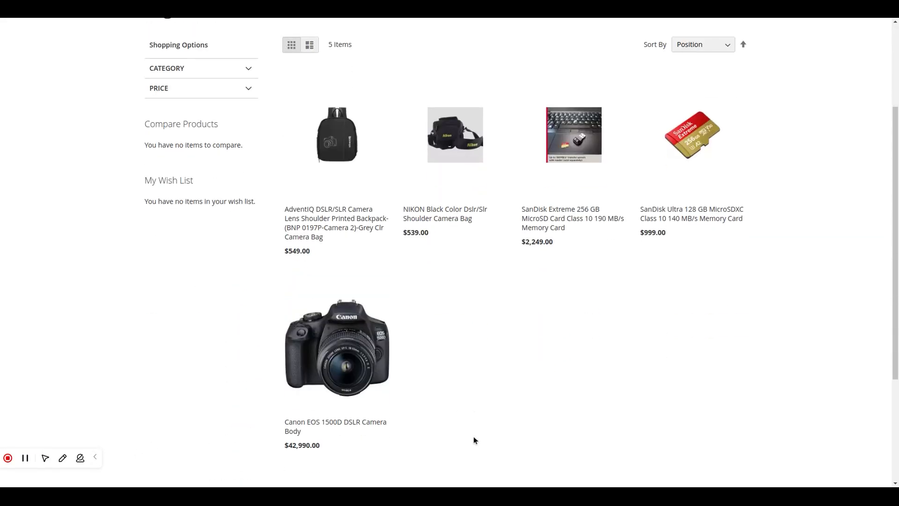
pyautogui.scroll(-3, 474, 438)
pyautogui.click(346, 230)
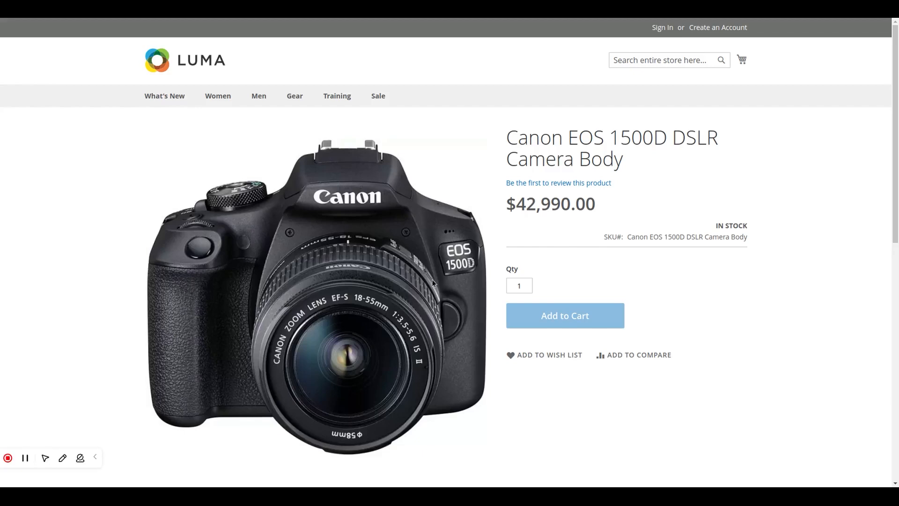
pyautogui.scroll(-10, 564, 295)
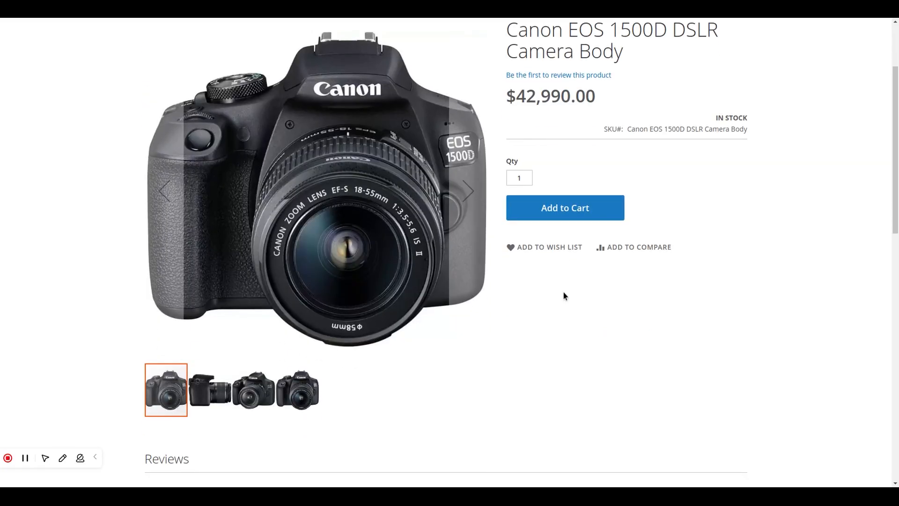
pyautogui.scroll(-6, 564, 295)
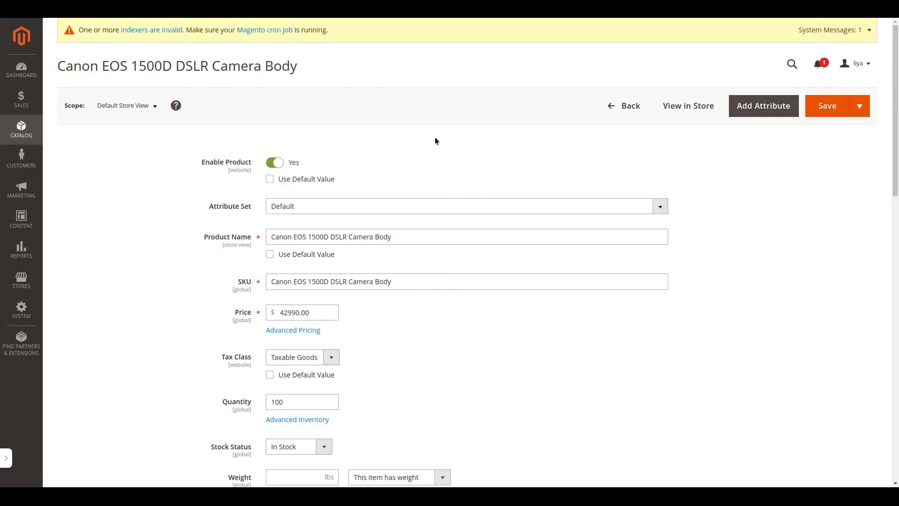
# Return to the camera's admin page, expand Related Products, Up-Sells, and Cross-Sells, and start adding up-sell products
pyautogui.scroll(-14, 518, 247)
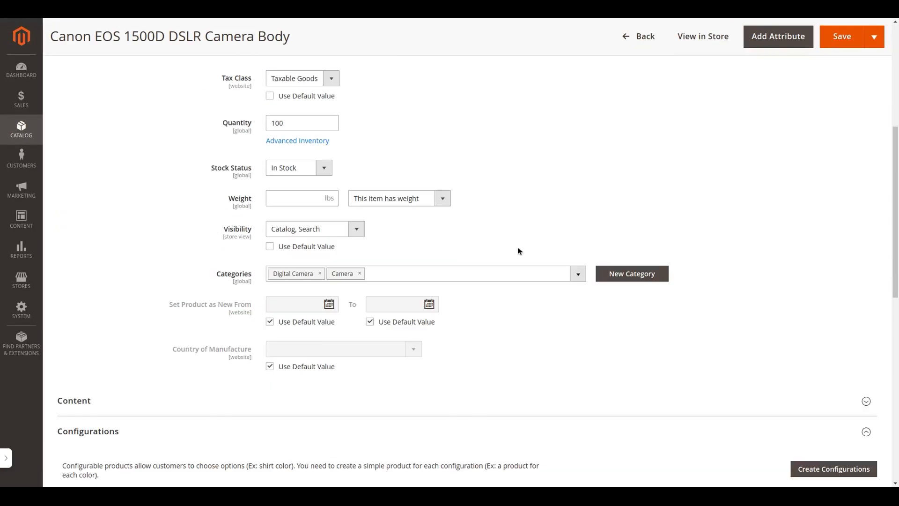
pyautogui.scroll(-3, 518, 249)
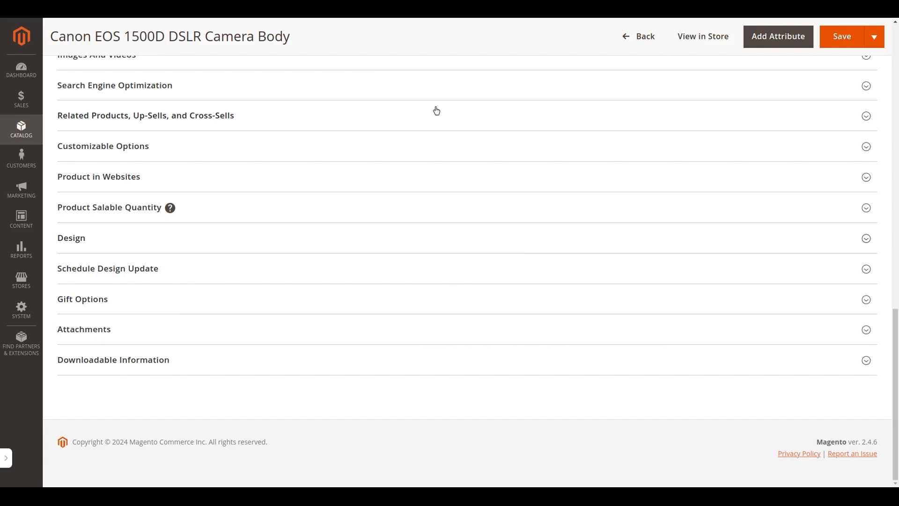
pyautogui.click(437, 112)
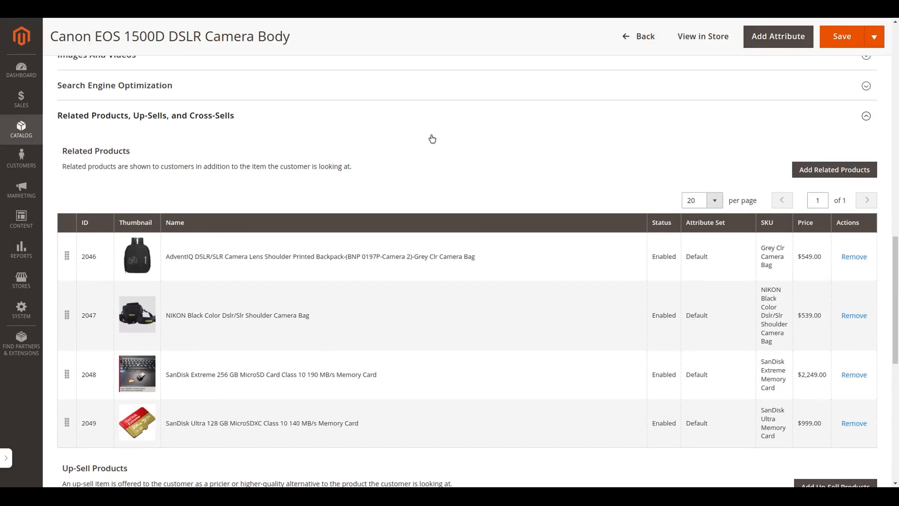
pyautogui.scroll(-5, 432, 176)
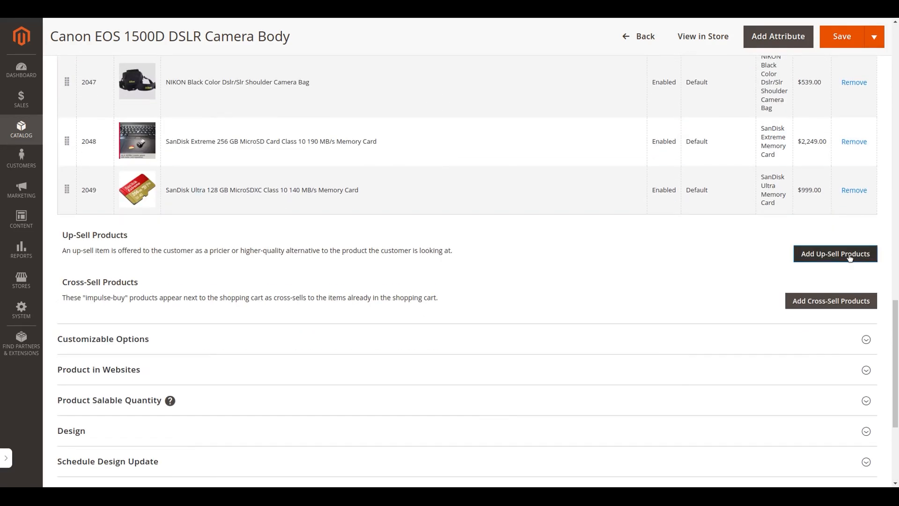
pyautogui.click(851, 257)
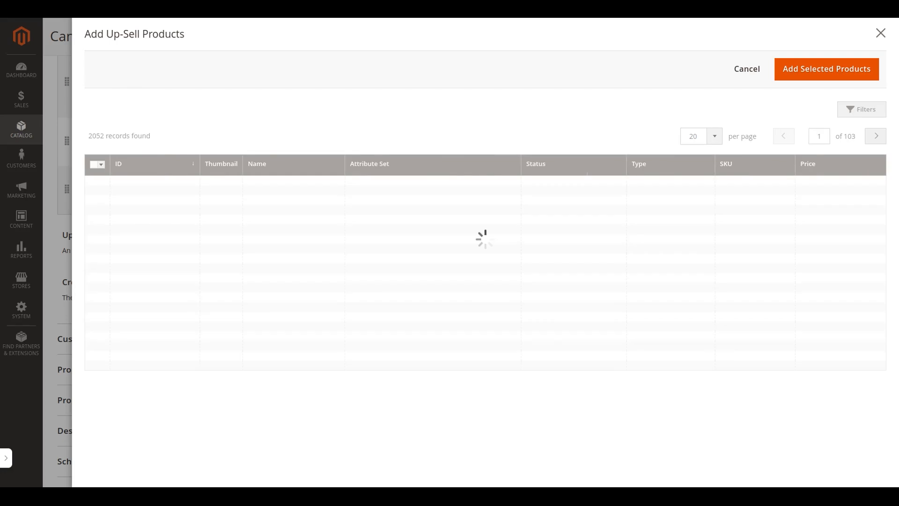
# Filter the up-sell candidates by the name "camera" and select Canon EOS R50 Mirrorless Camera RF - S 18 - 45 mm
pyautogui.click(845, 115)
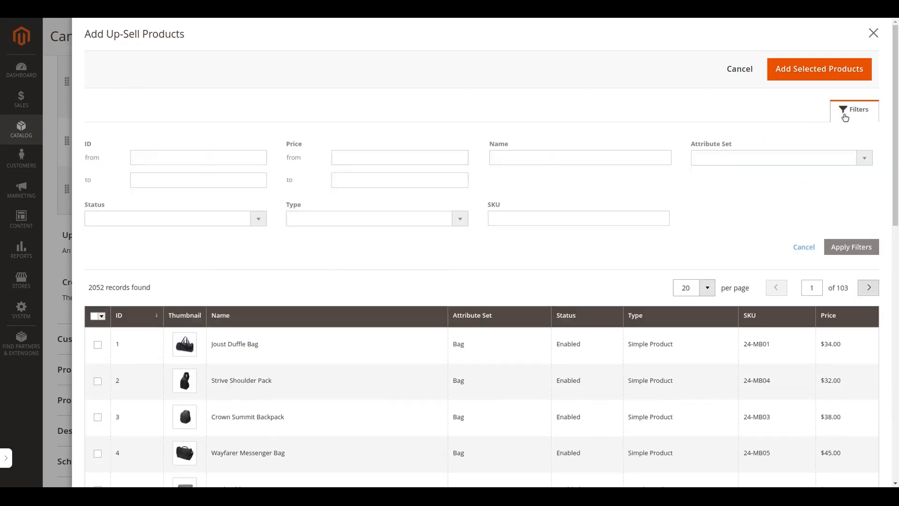
pyautogui.click(572, 151)
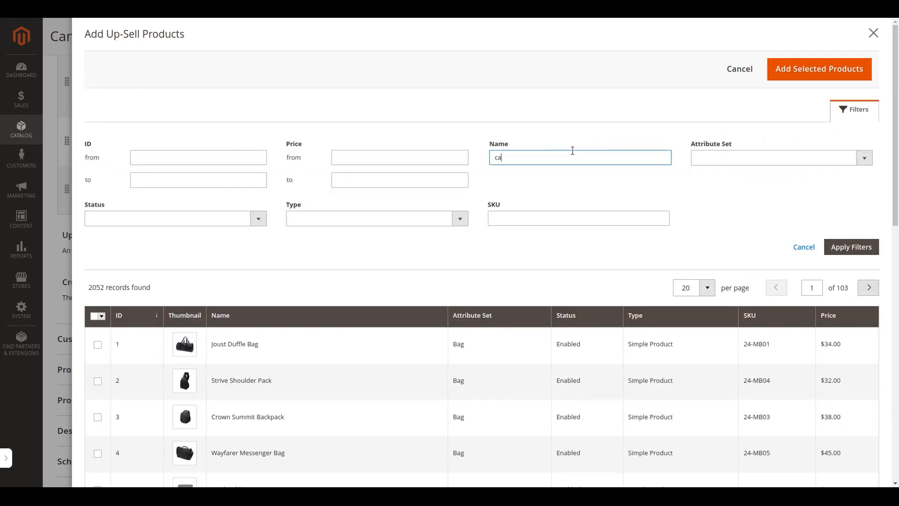
pyautogui.click(851, 245)
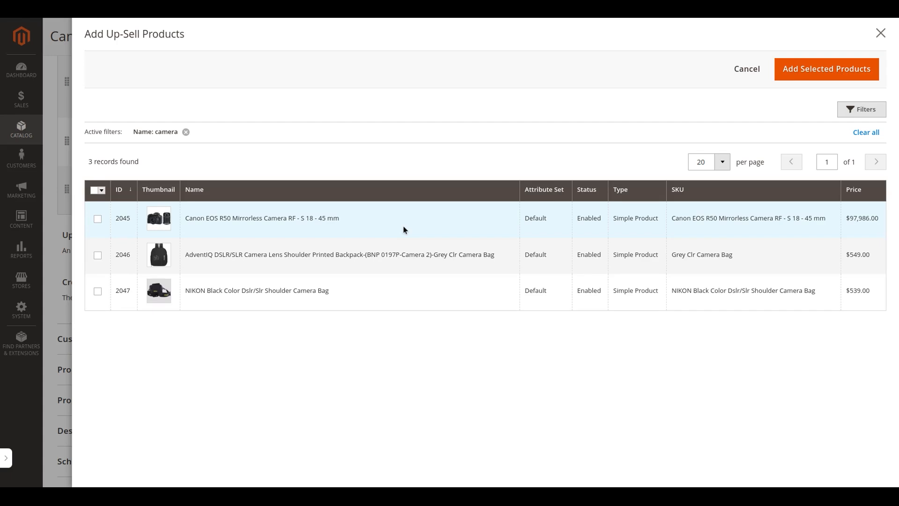
pyautogui.click(98, 219)
# Add the selected Canon EOS R50 camera as an up-sell product and save the Canon EOS 1500D product
pyautogui.click(797, 76)
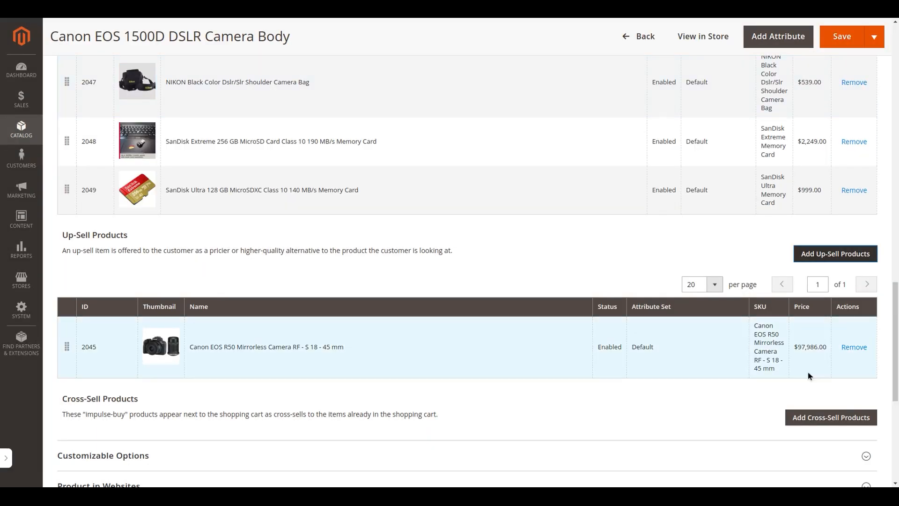
pyautogui.scroll(-1, 490, 295)
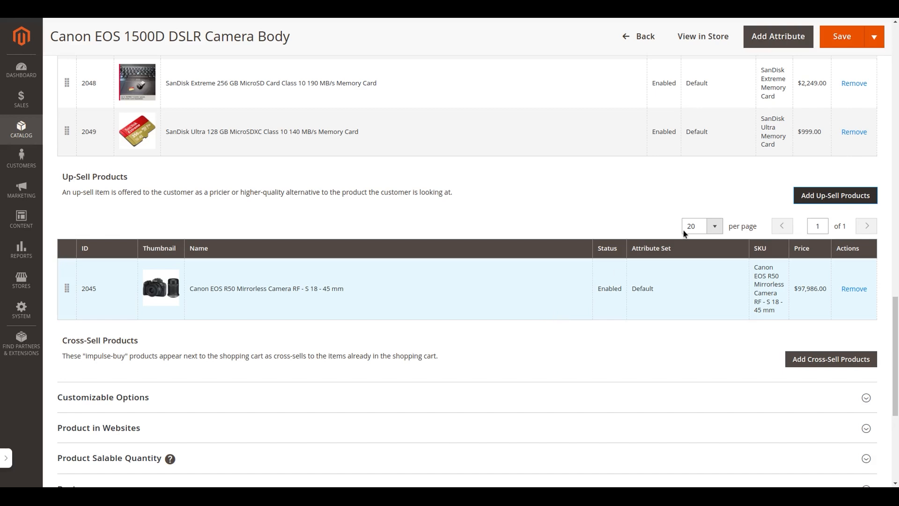
pyautogui.click(837, 41)
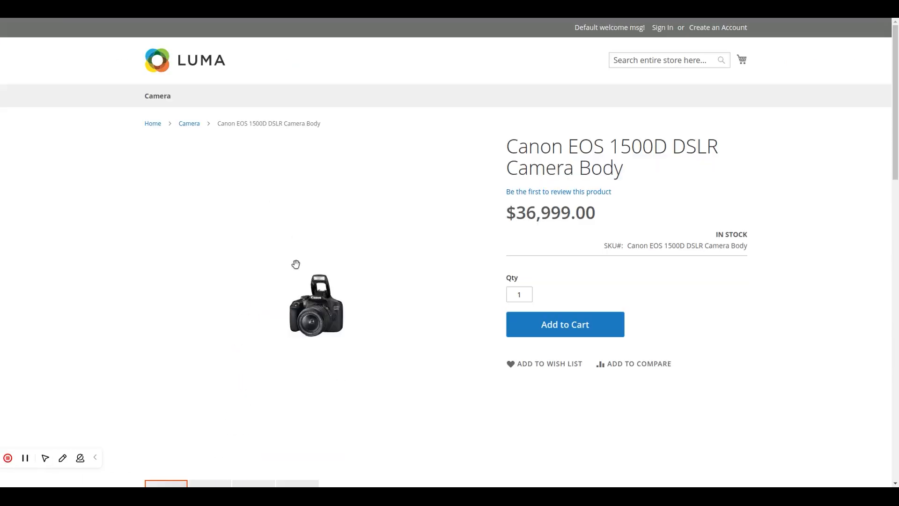
# Check the up-sell products on the Canon EOS 1500D DSLR Camera Body page in the storefront
pyautogui.scroll(-10, 295, 265)
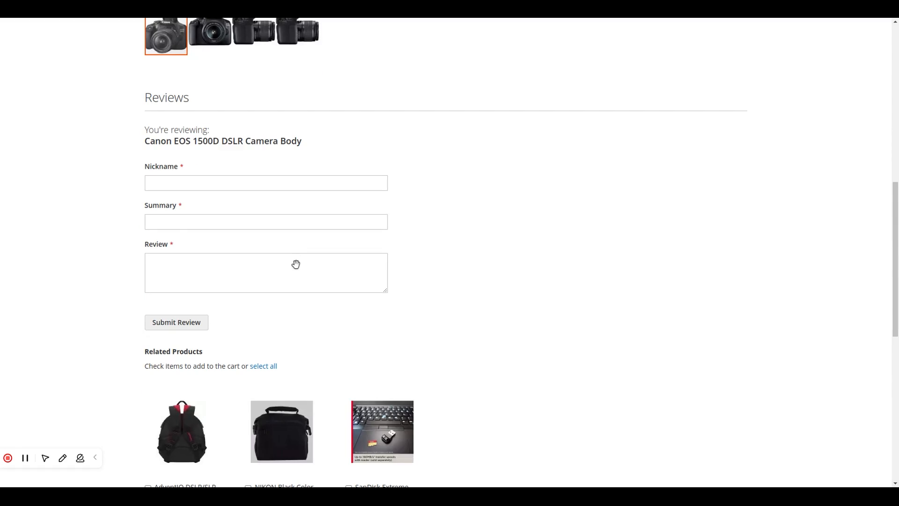
pyautogui.scroll(-10, 295, 264)
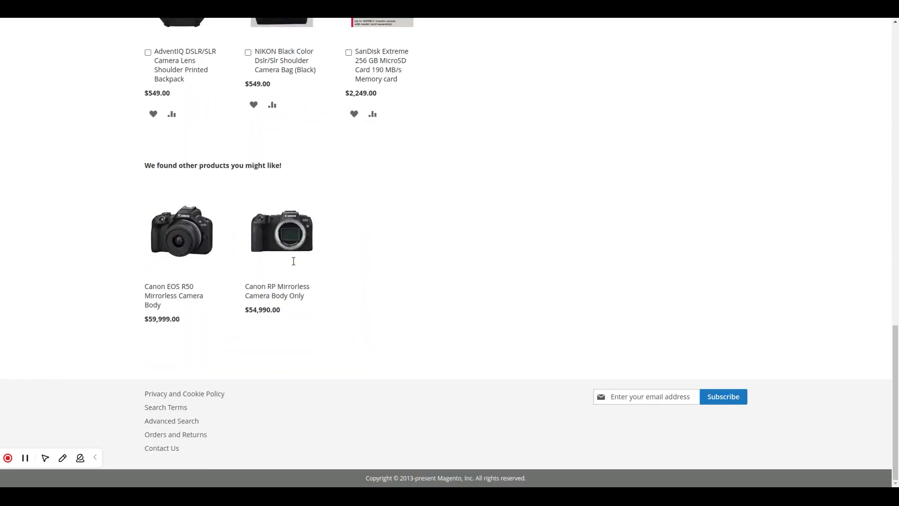
pyautogui.moveTo(282, 167); pyautogui.dragTo(154, 169)
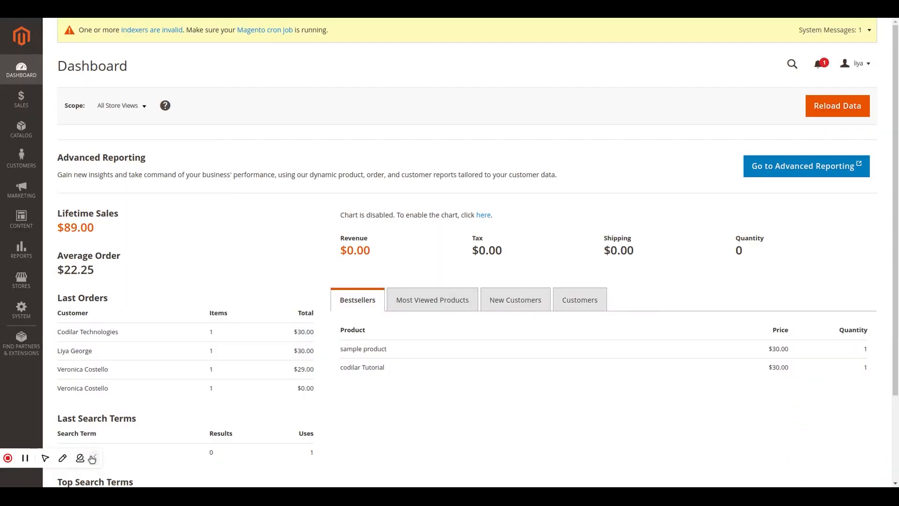
# Go to the admin product catalog, search for "toys" and open the Toys product for editing
pyautogui.click(21, 128)
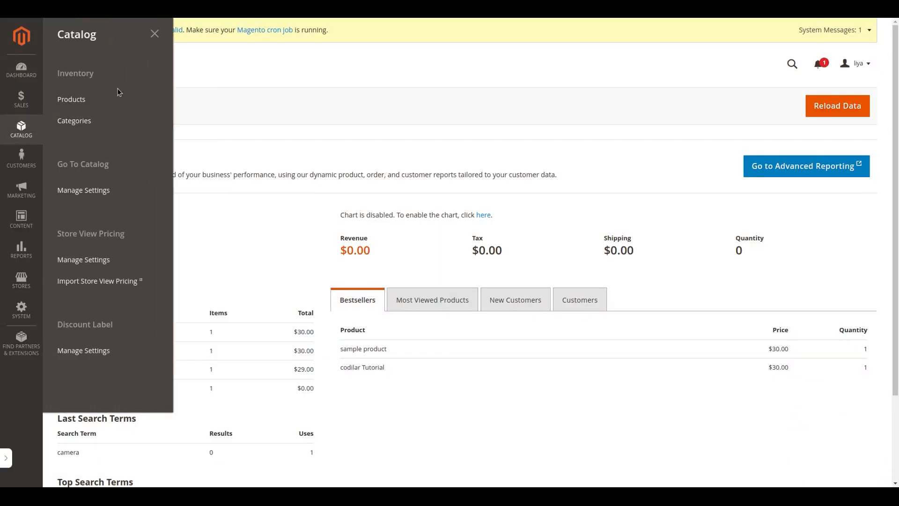
pyautogui.click(75, 99)
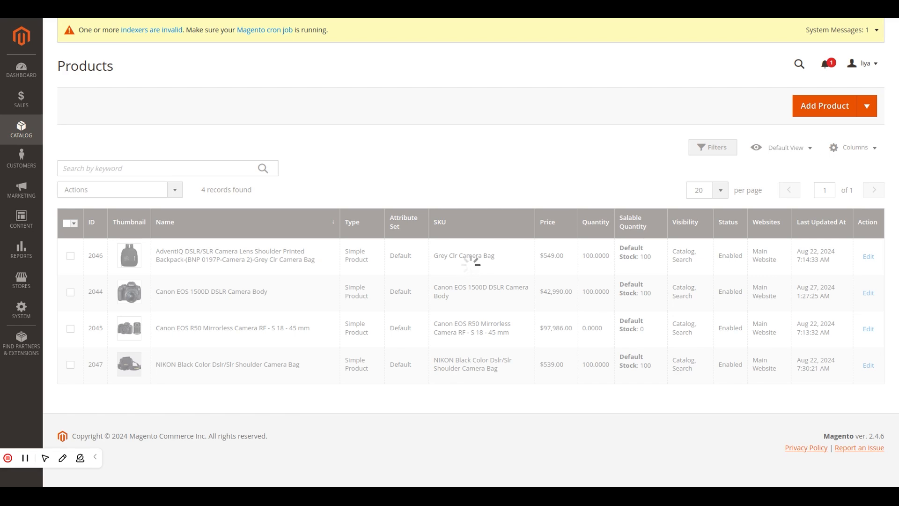
pyautogui.click(169, 168)
pyautogui.write('toys')
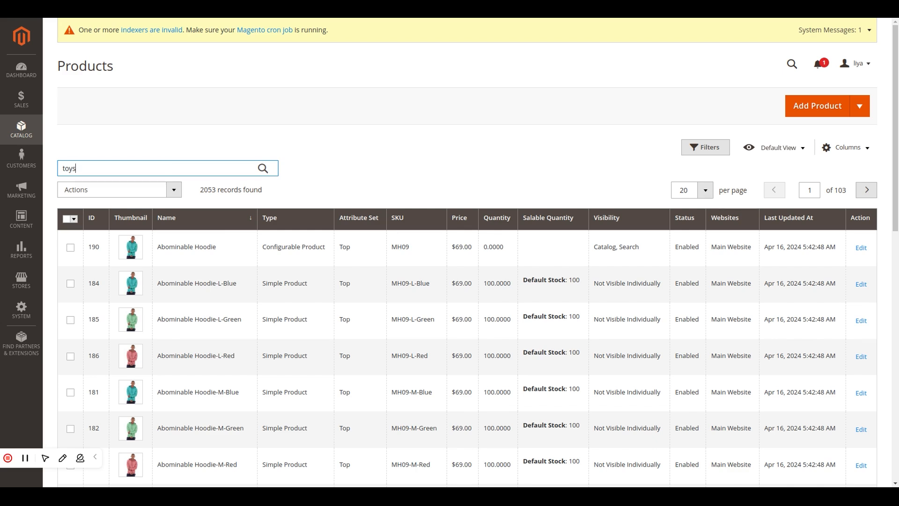
pyautogui.press('Return')
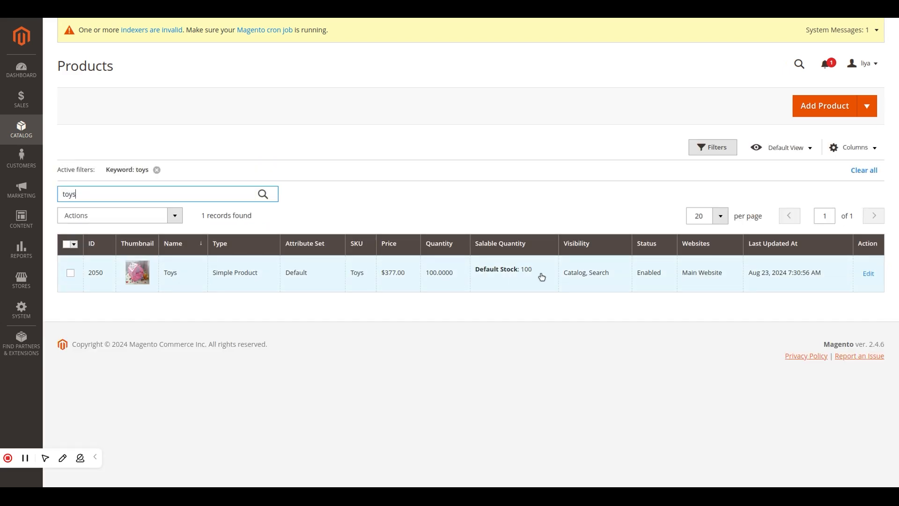
pyautogui.click(869, 274)
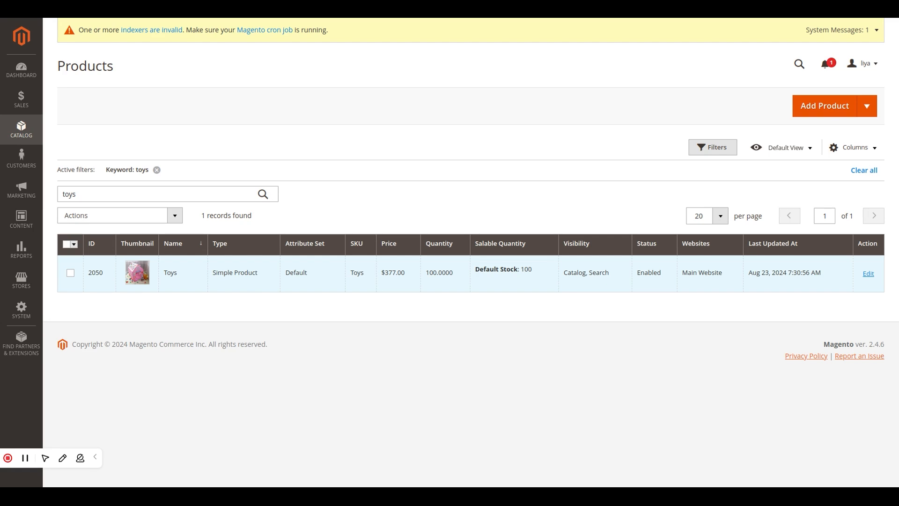
# Start adding cross-sell products to Toys, filter the candidates by the name "battery" and select Toy Battery
pyautogui.scroll(-10, 652, 358)
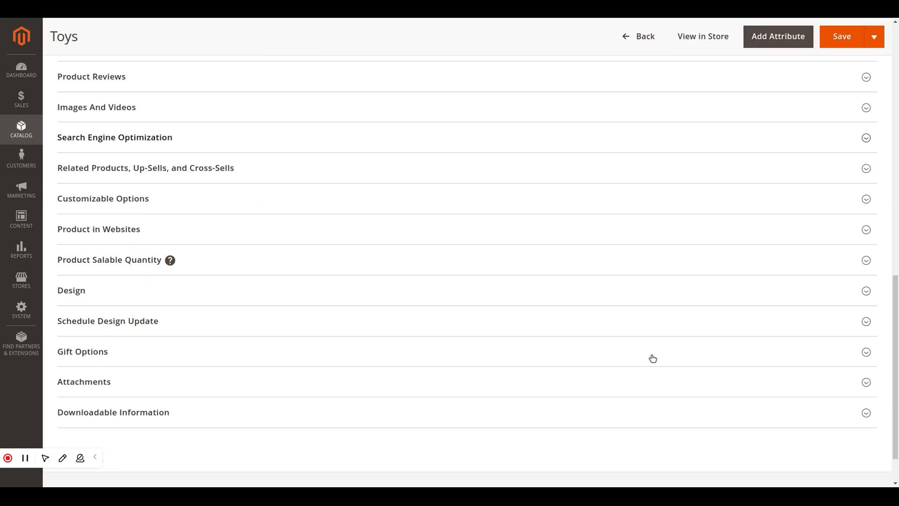
pyautogui.click(456, 177)
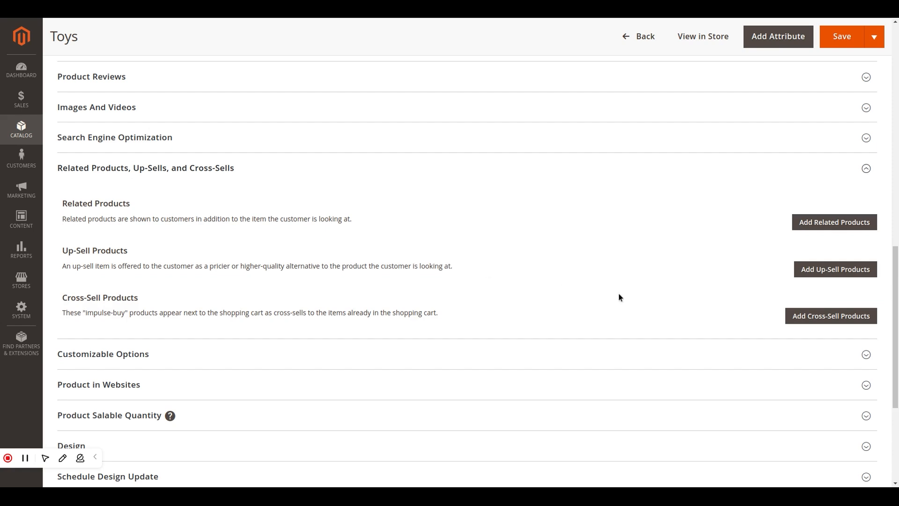
pyautogui.click(826, 318)
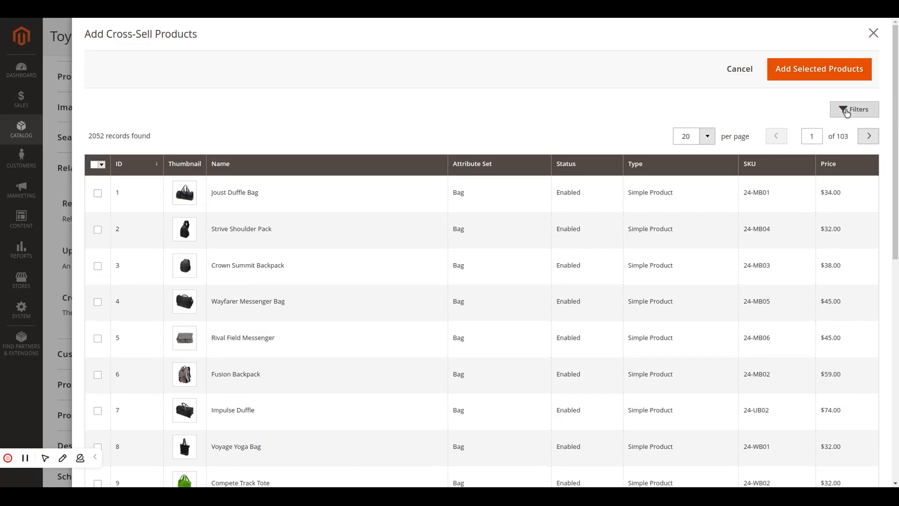
pyautogui.click(847, 112)
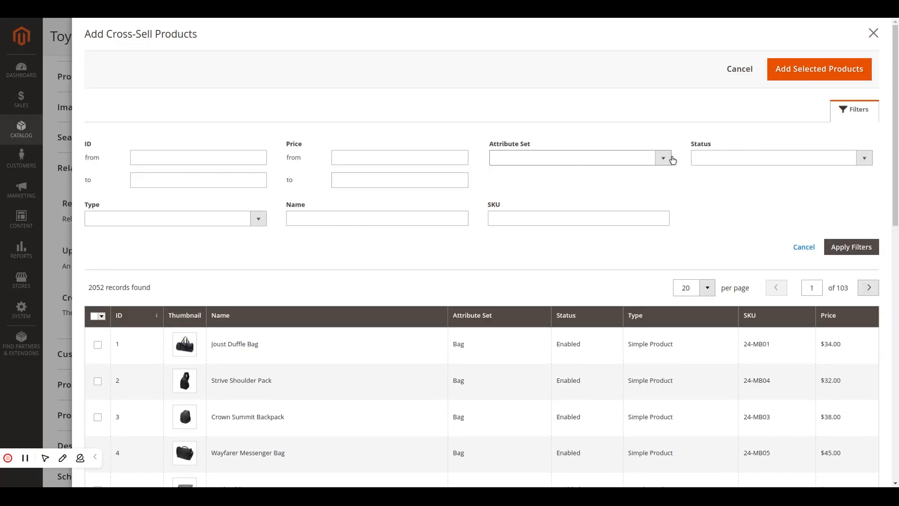
pyautogui.click(341, 220)
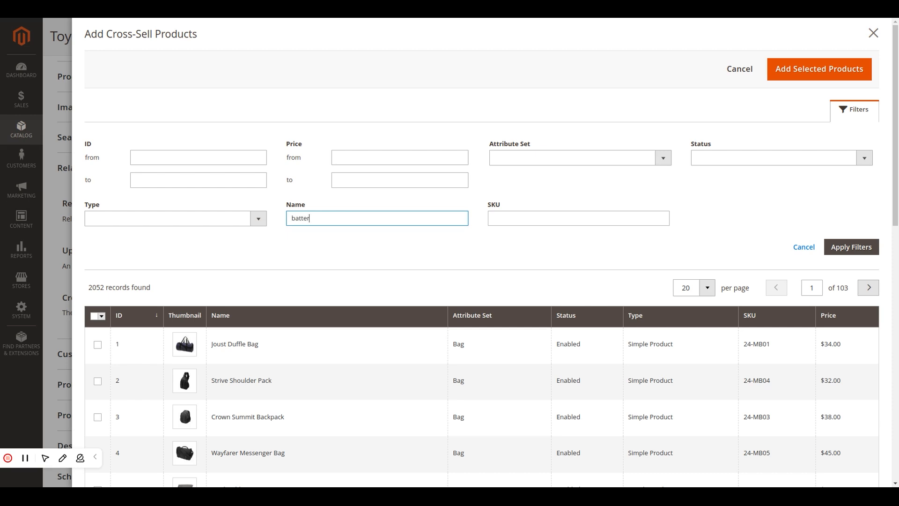
pyautogui.press('Return')
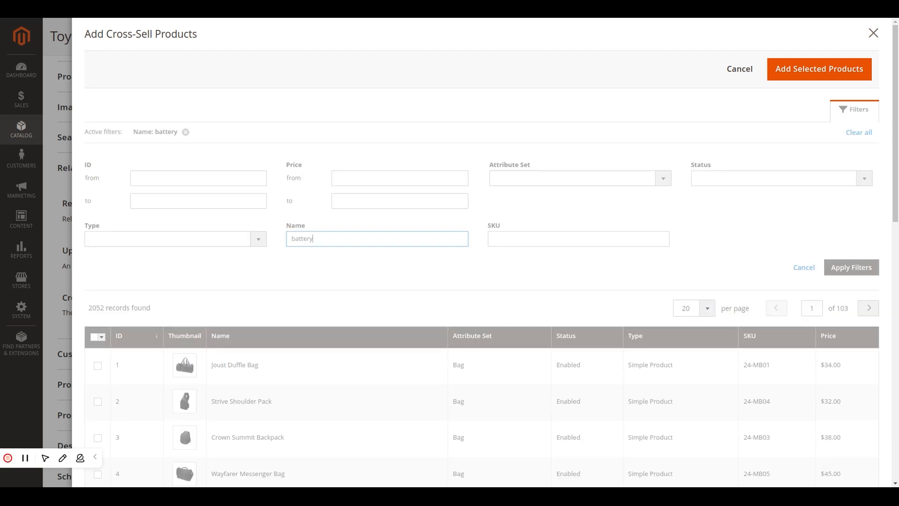
# Change the cross-sell name filter to "toy" and also select Toy Accessories
pyautogui.hotkey('ctrl', 'a')
pyautogui.write('toy')
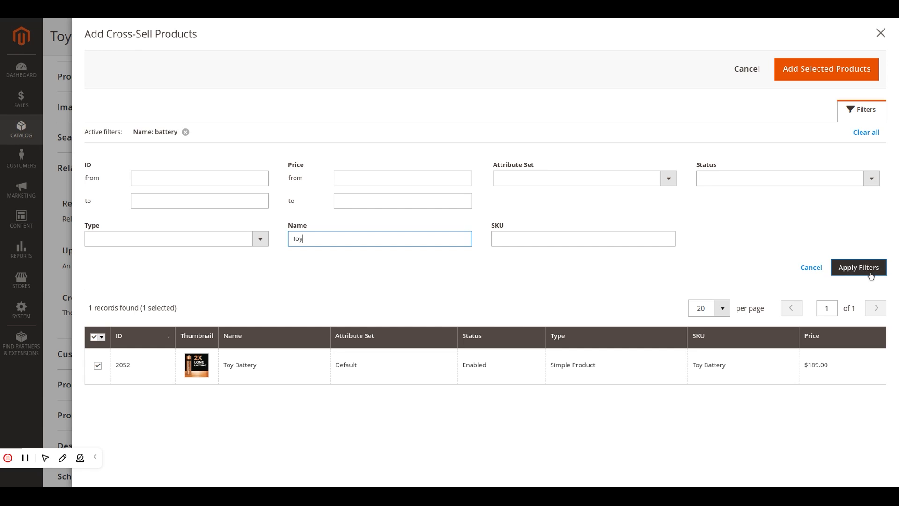
pyautogui.click(868, 270)
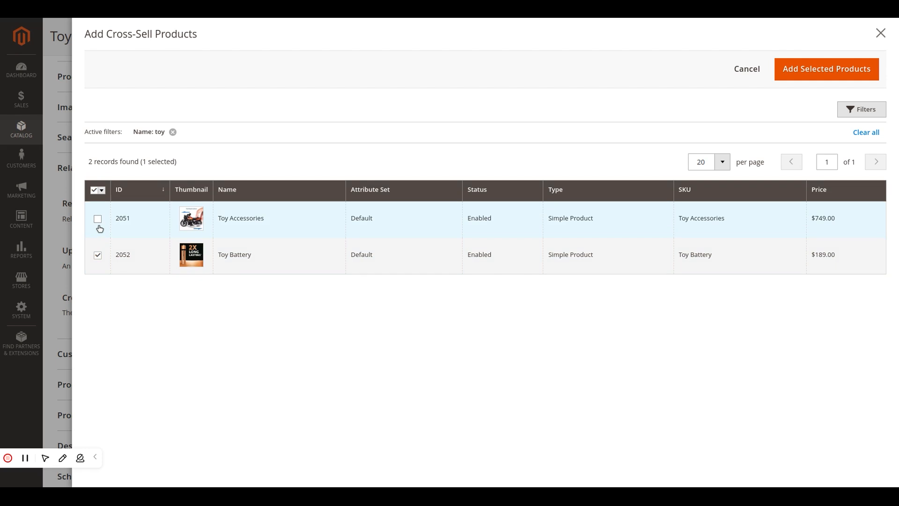
# Add the selected Toy Battery and Toy Accessories as cross-sell products and save the Toys product
pyautogui.click(830, 80)
pyautogui.scroll(-4, 766, 357)
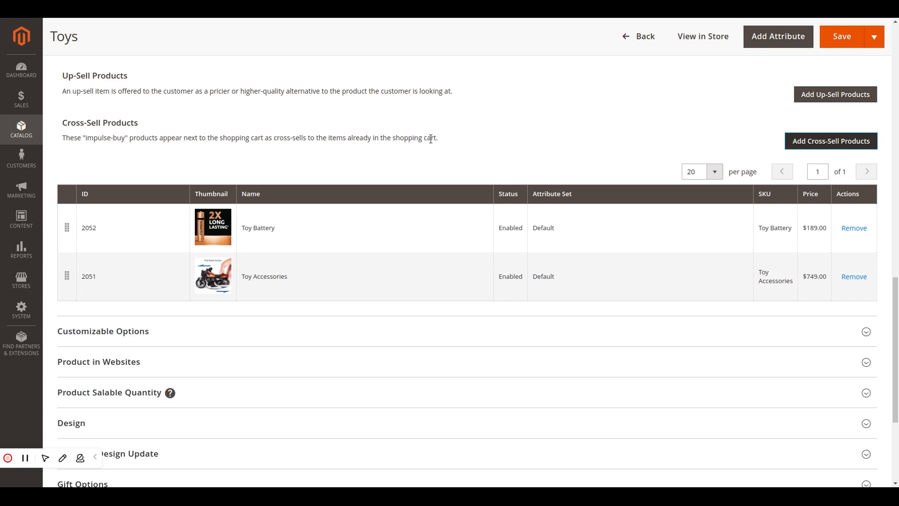
pyautogui.click(842, 37)
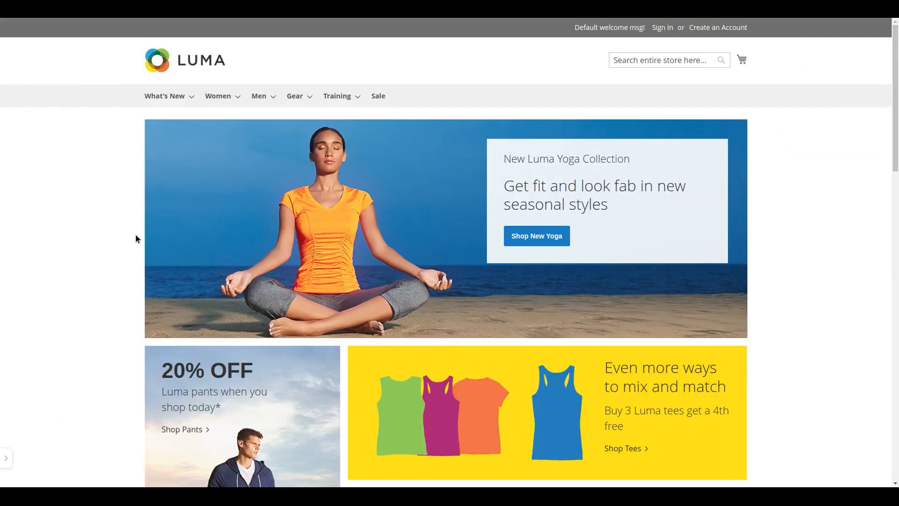
# Open the Toys category in the storefront, add Toys to the cart and check the cross-sell products in the shopping cart
pyautogui.moveTo(169, 97)
pyautogui.click(183, 134)
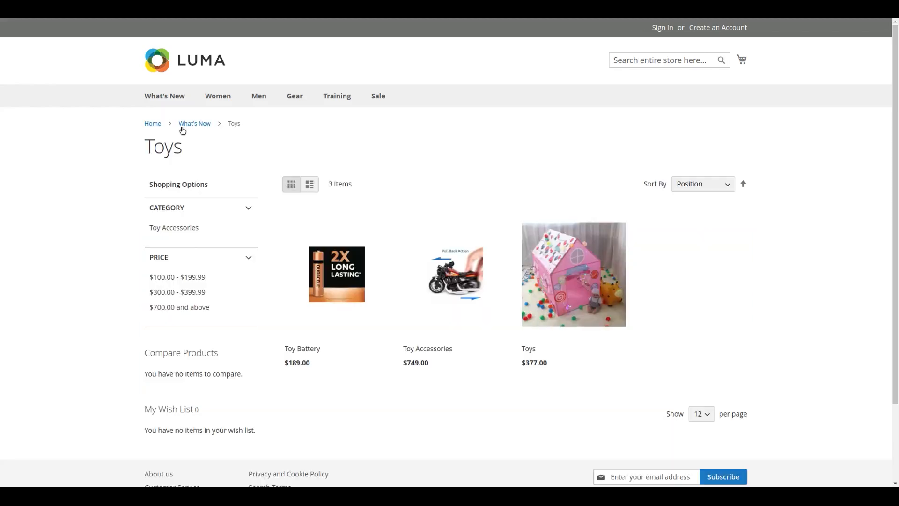
pyautogui.click(548, 394)
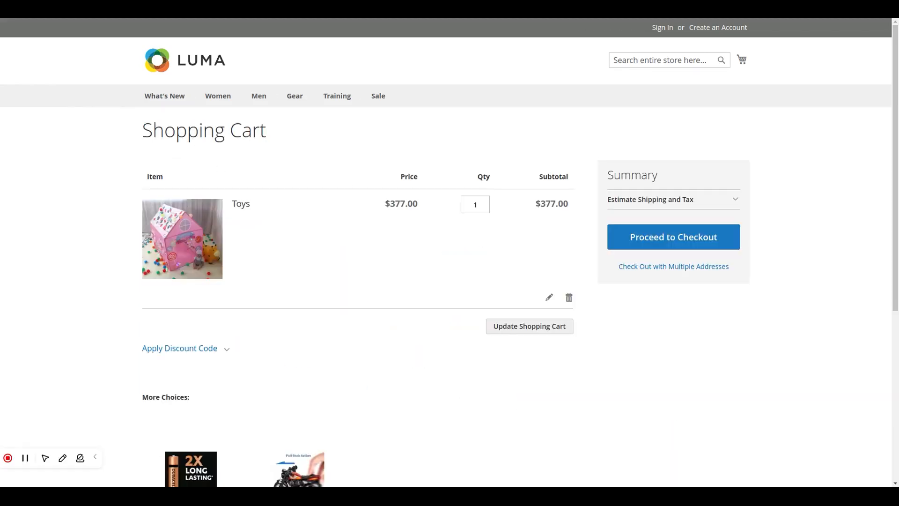
pyautogui.scroll(-3, 532, 305)
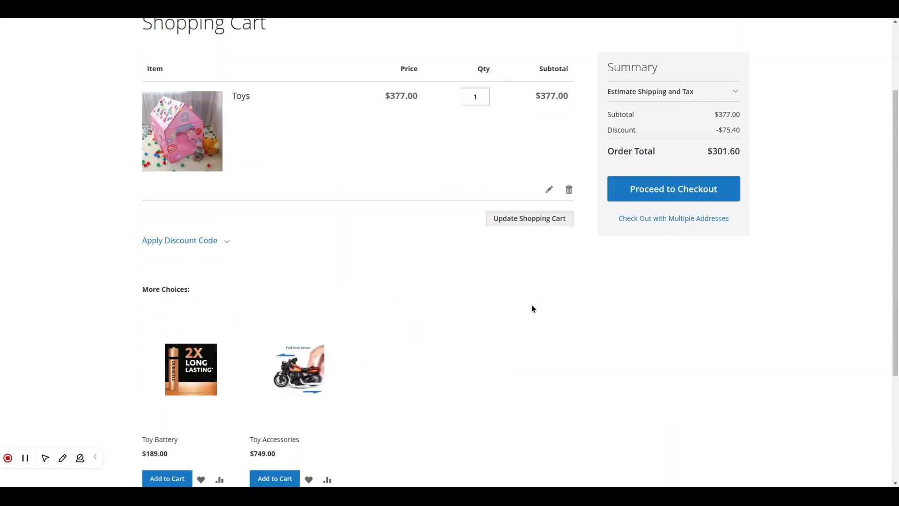
pyautogui.scroll(-3, 330, 348)
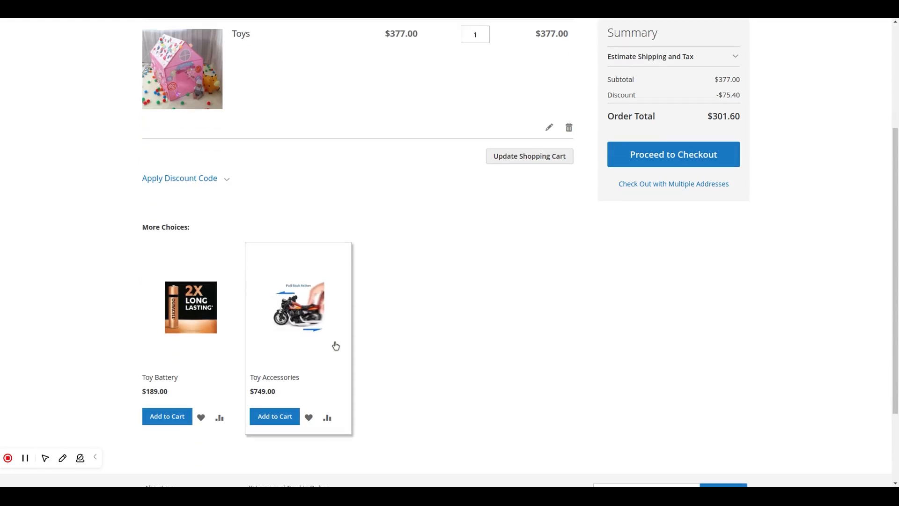